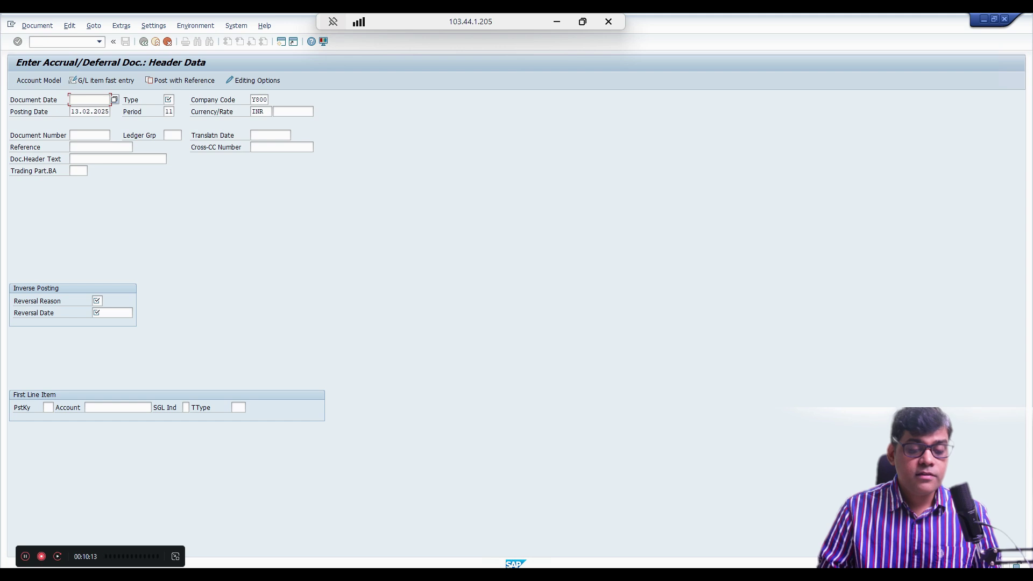
Set the accrual document's document date to 31.01.2025 and its document type to SA
key("F4")
key("F4")
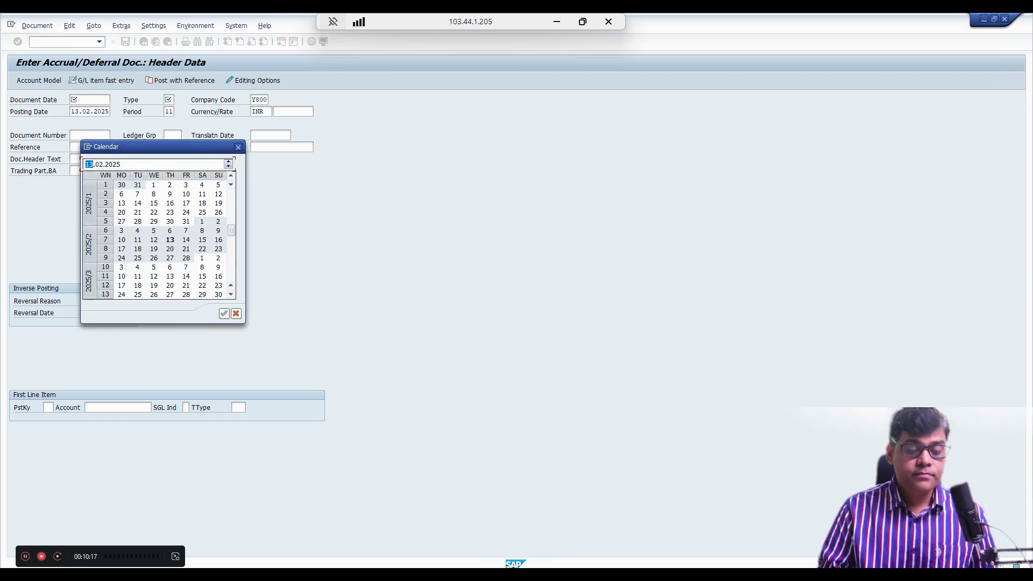
double_click(185, 222)
key("Tab")
key("Tab")
key("shift+Tab")
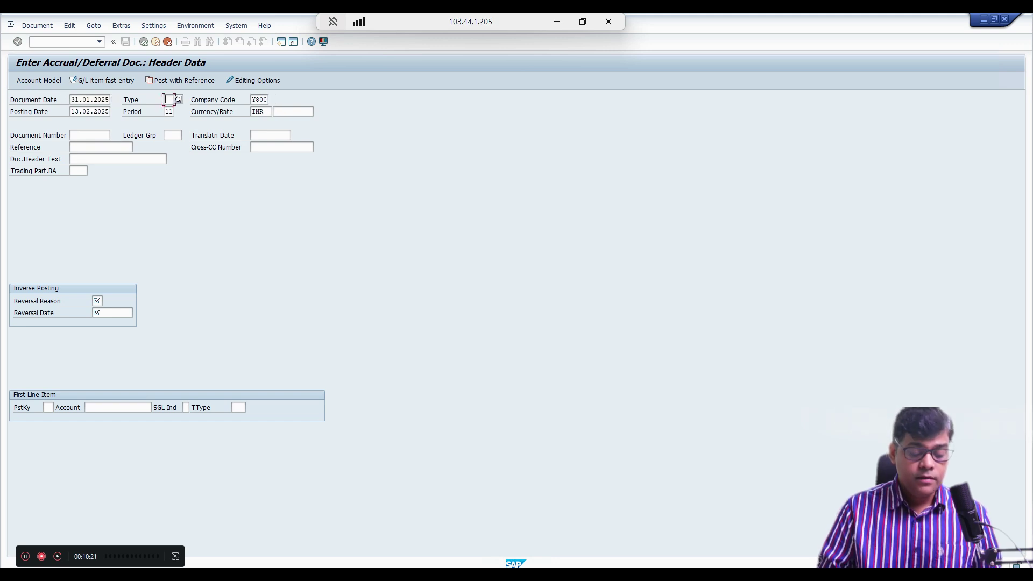
type("SA")
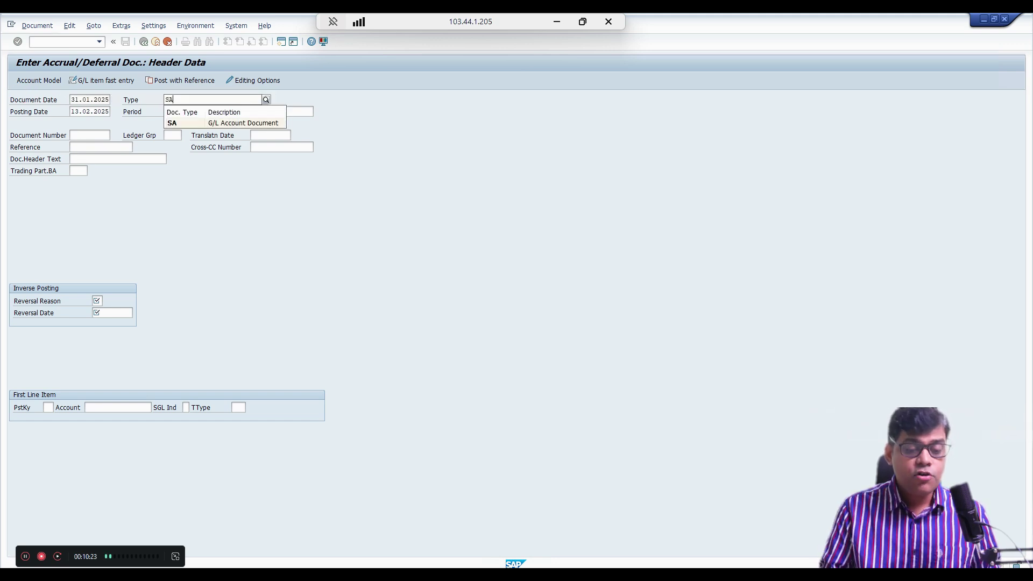
key("Return")
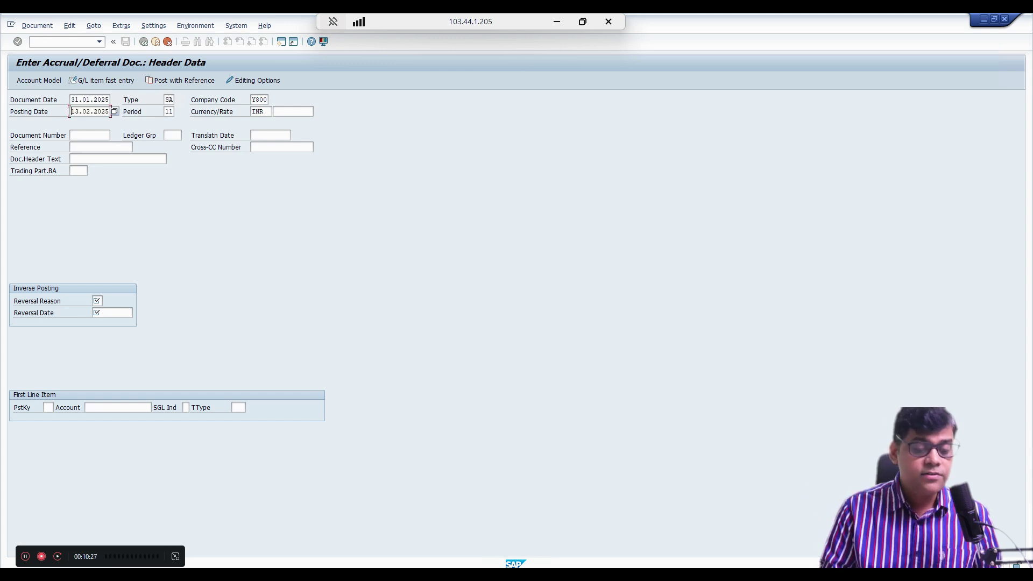
Set the posting date to 31.01.2025 and the ledger group to 0L
key("F4")
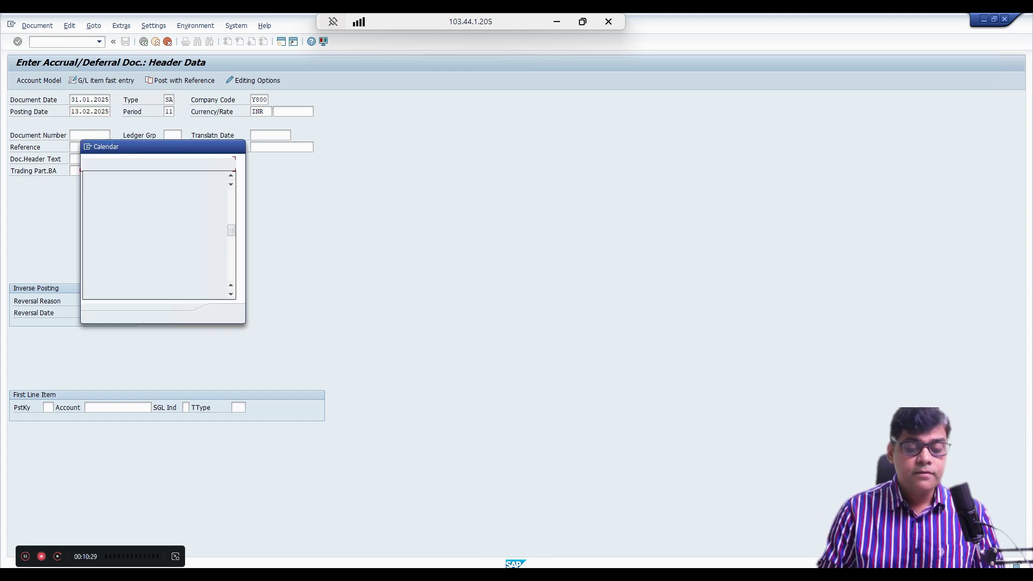
double_click(186, 222)
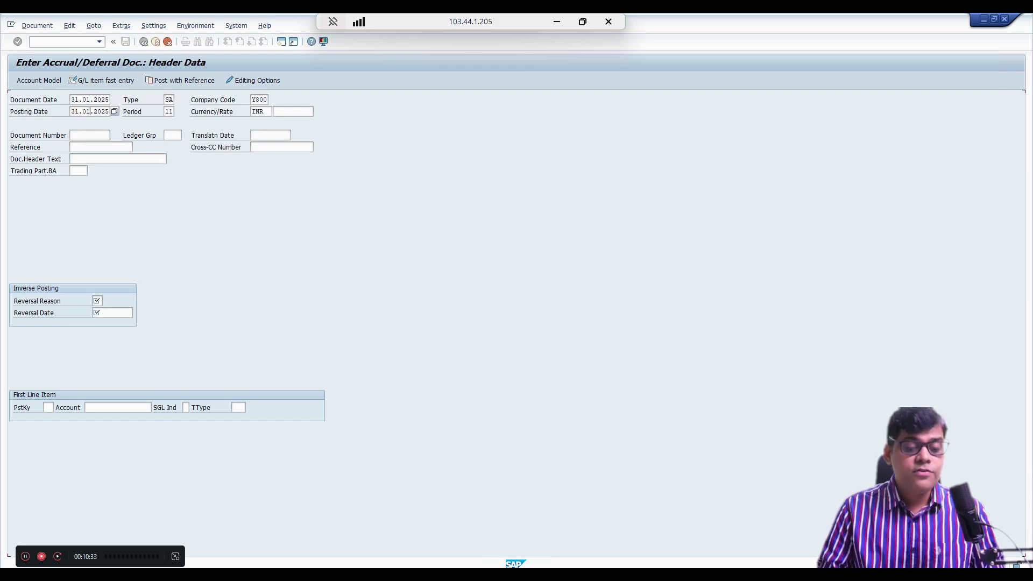
left_click(181, 135)
type("0L")
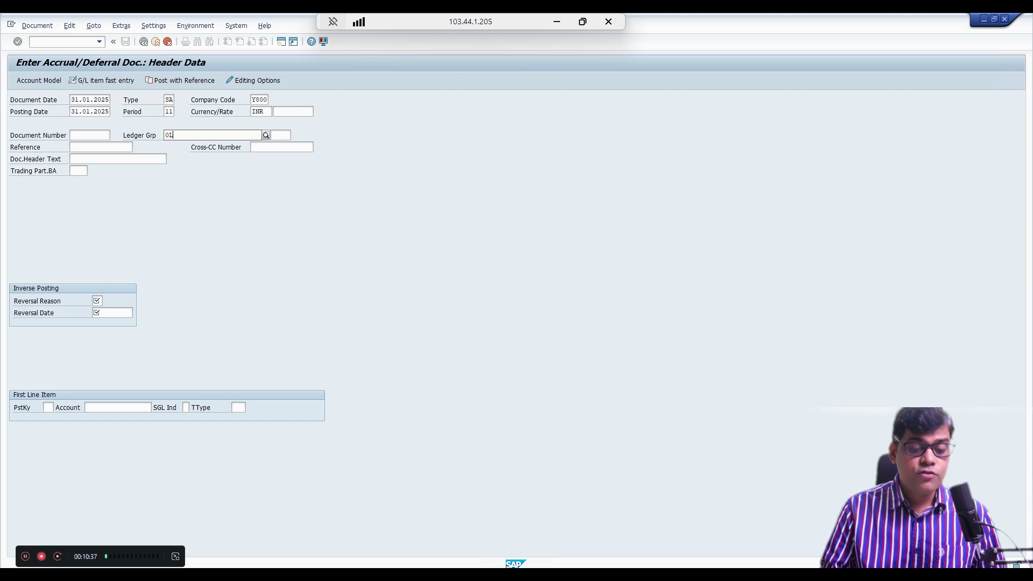
key("Down")
key("Return")
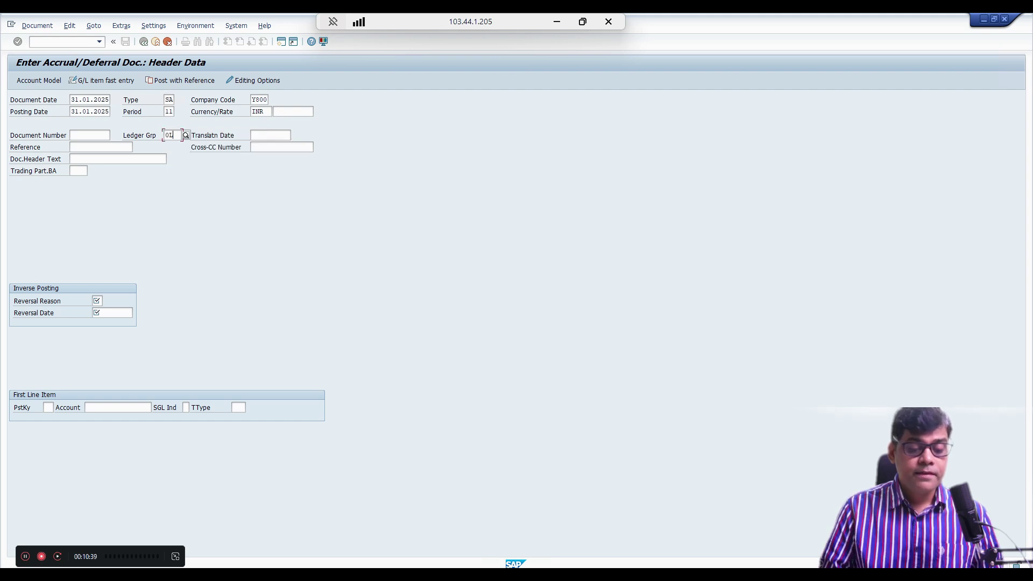
Set the inverse posting to reversal reason 05, Accrual/deferral posting, with reversal date 01.02.2025
left_click(97, 300)
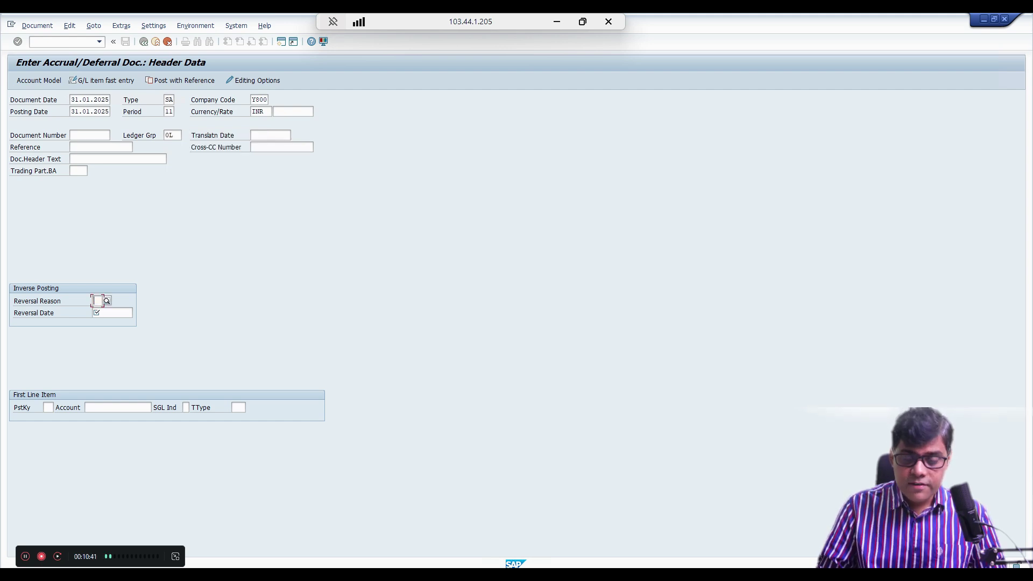
left_click(107, 301)
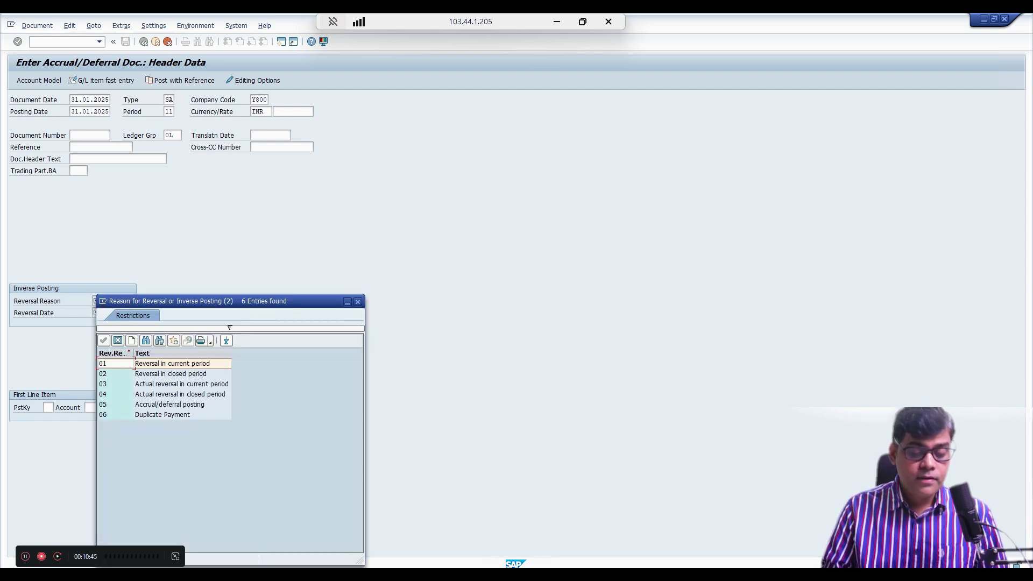
double_click(161, 404)
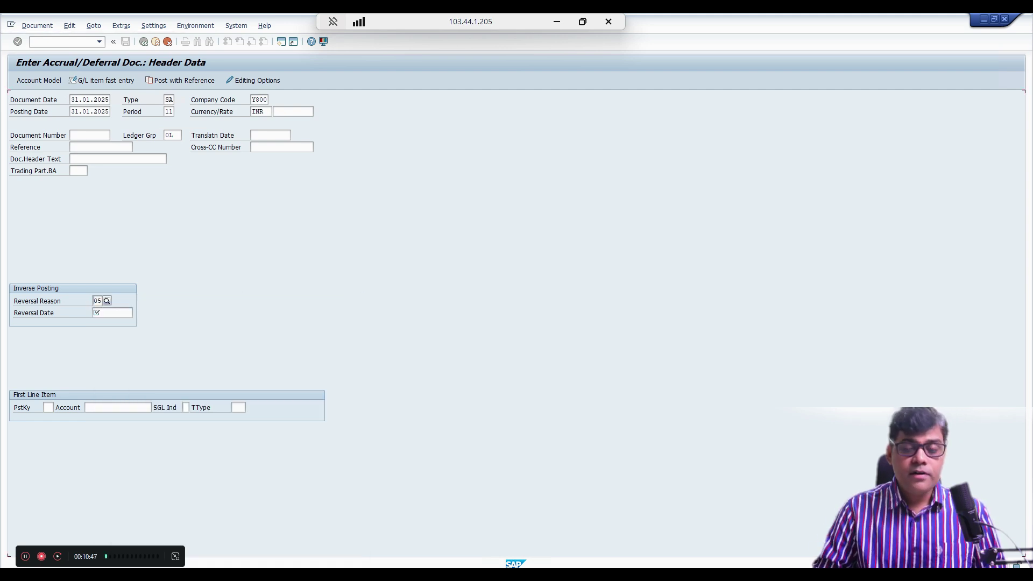
left_click(112, 313)
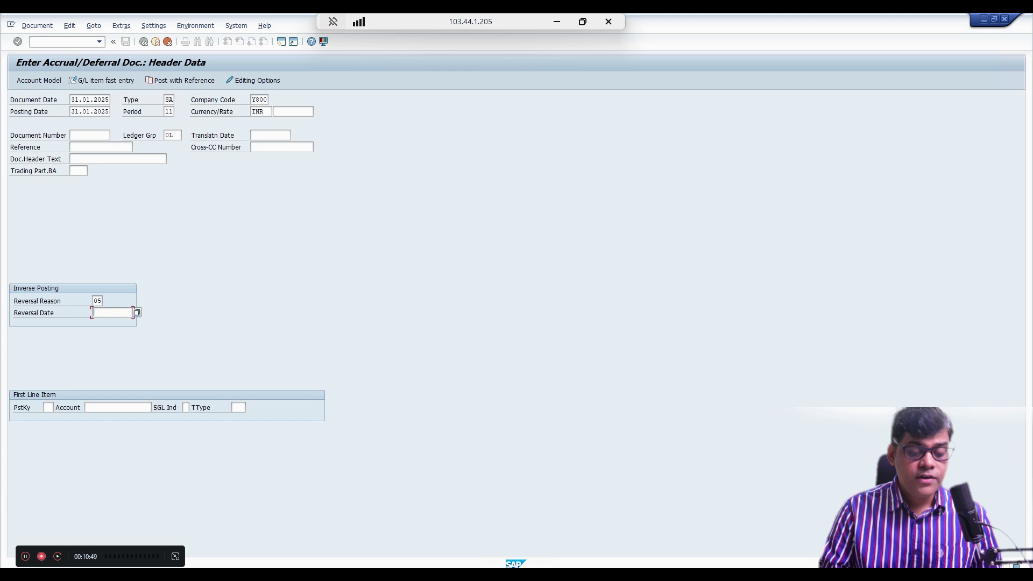
left_click(137, 312)
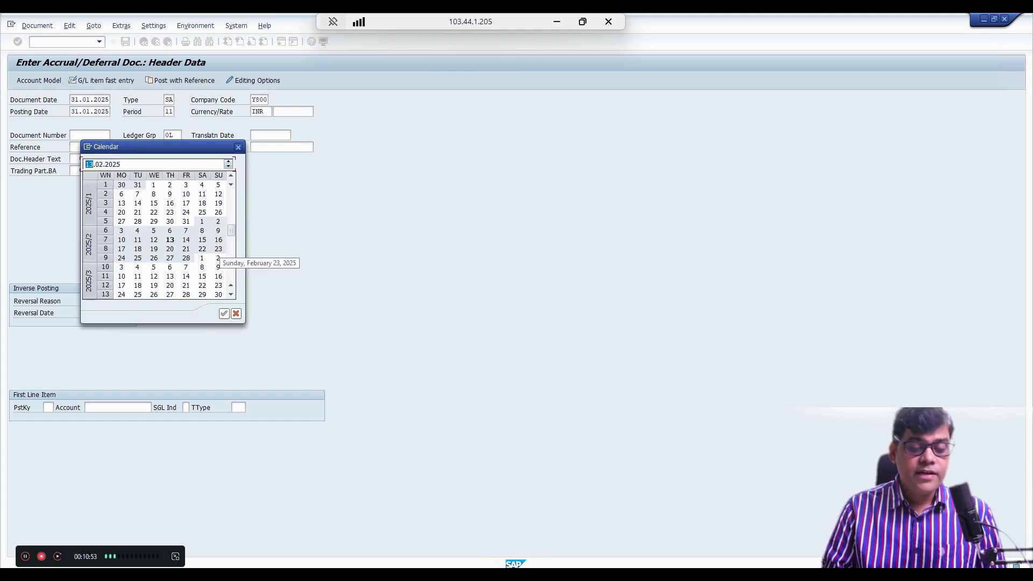
double_click(202, 221)
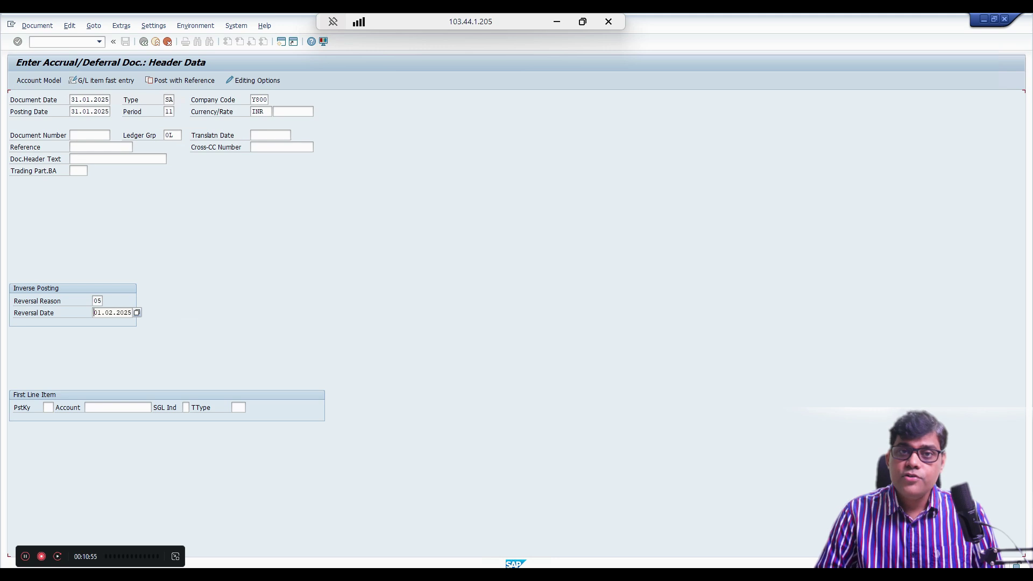
Enter the first line item with posting key 40 and Salary Expense account 3009, checking the code in the G/L account list
left_click(49, 407)
type("40")
key("Tab")
key("alt+Tab")
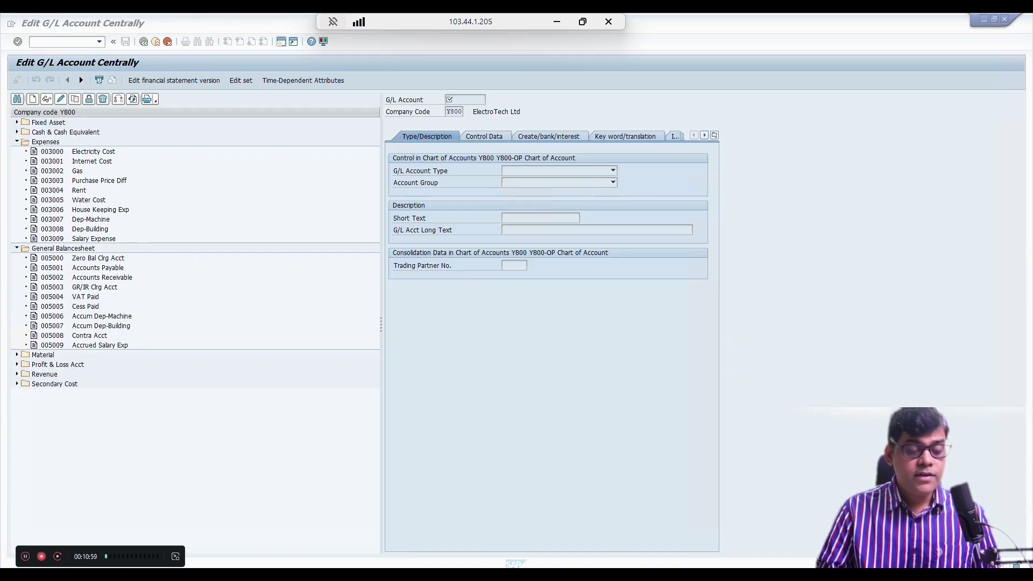
key("alt+Tab")
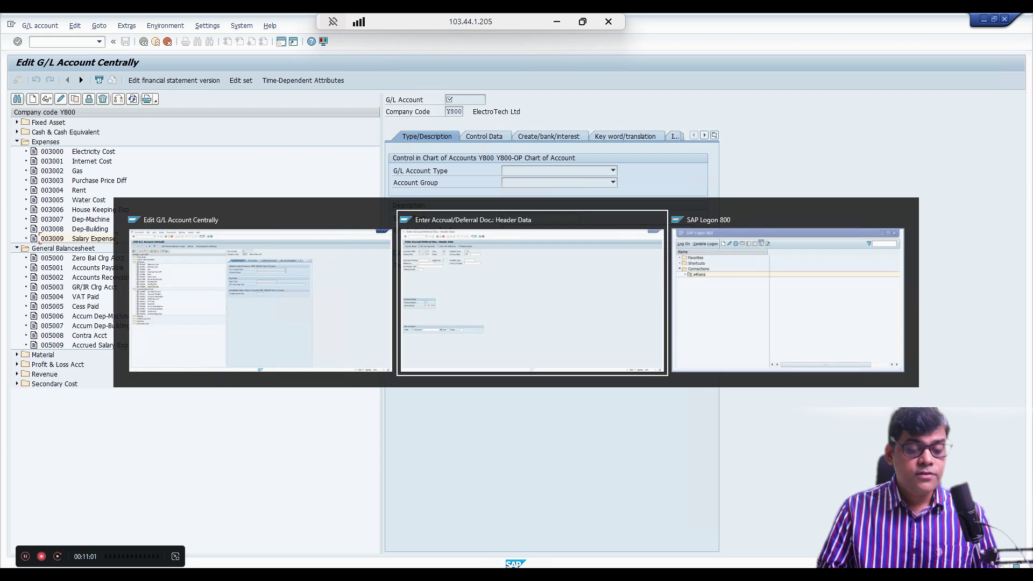
type("3009")
key("Return")
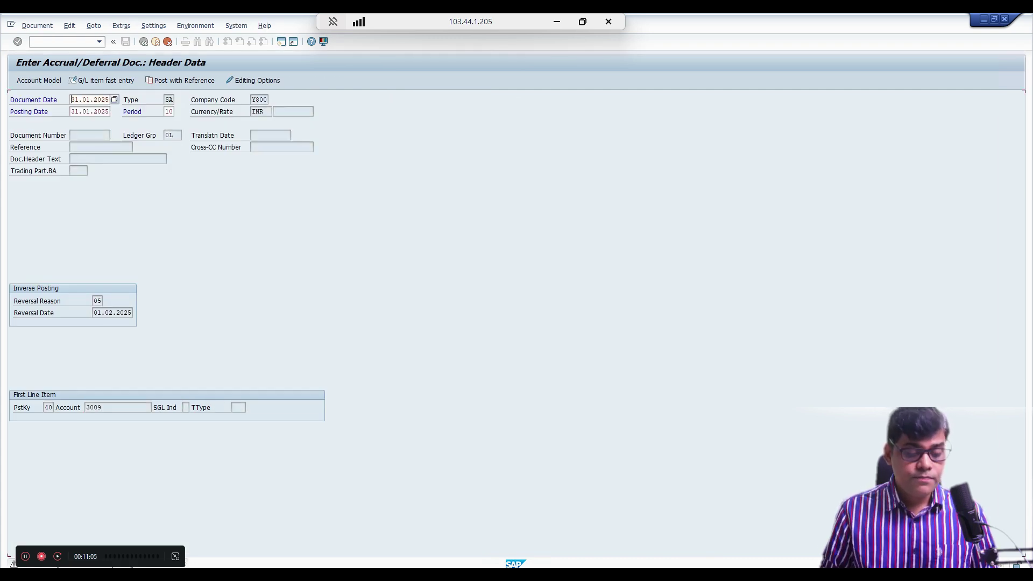
key("Return")
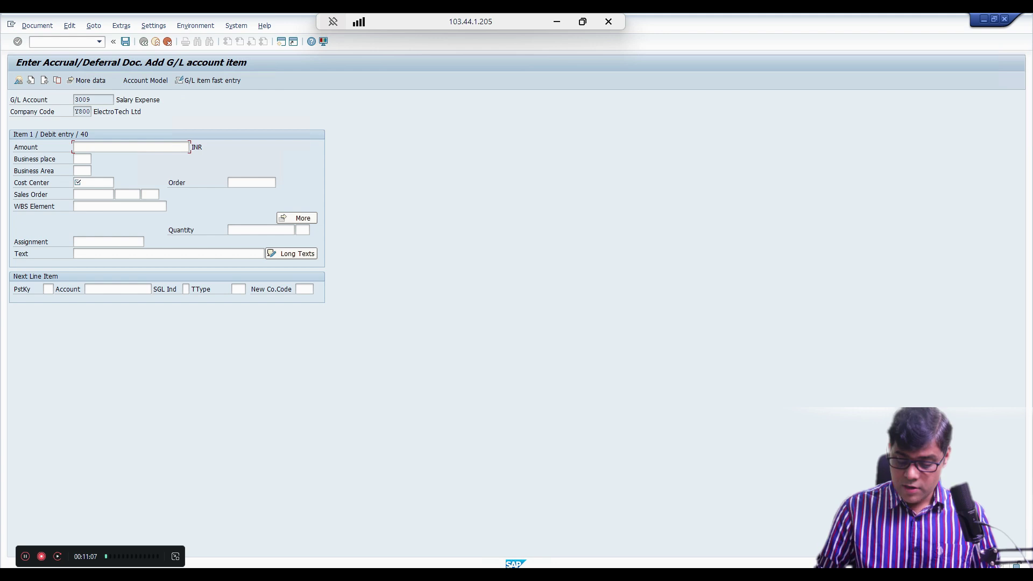
Enter an amount of 5000 and assign cost center S1002, HR & ADMN, to the debit item
type("5000")
key("Tab")
key("Tab")
key("Tab")
key("F4")
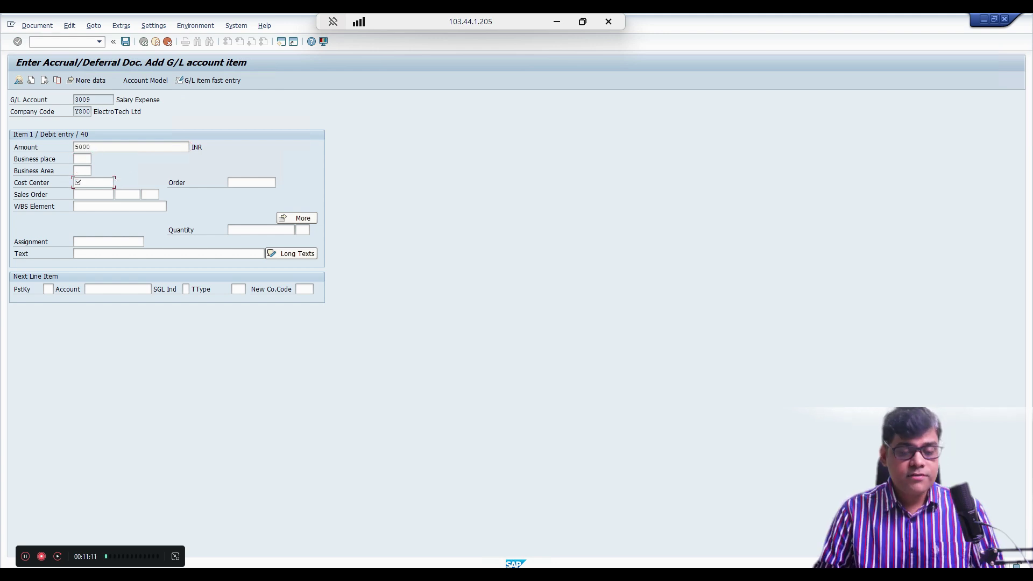
key("F4")
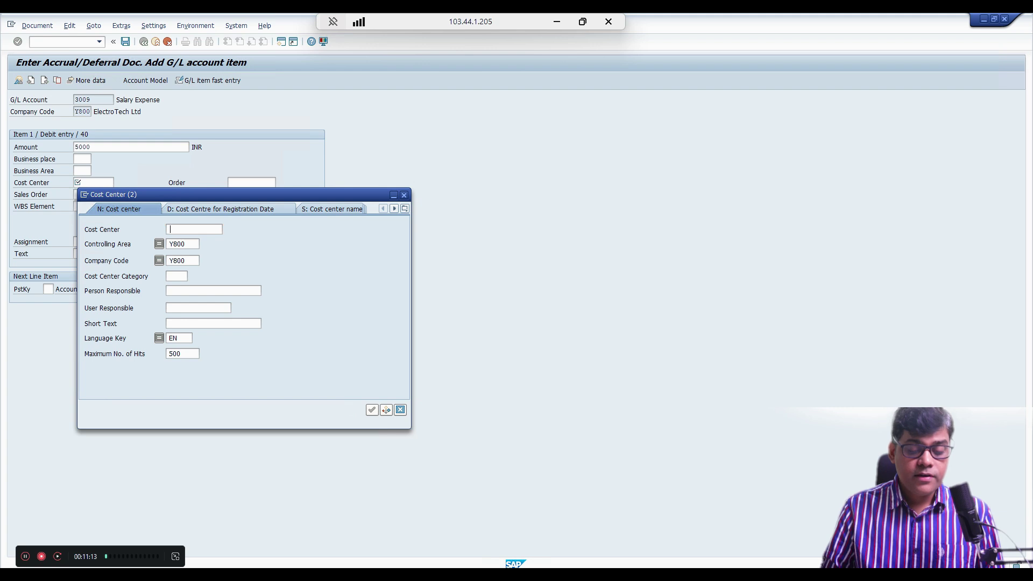
key("Return")
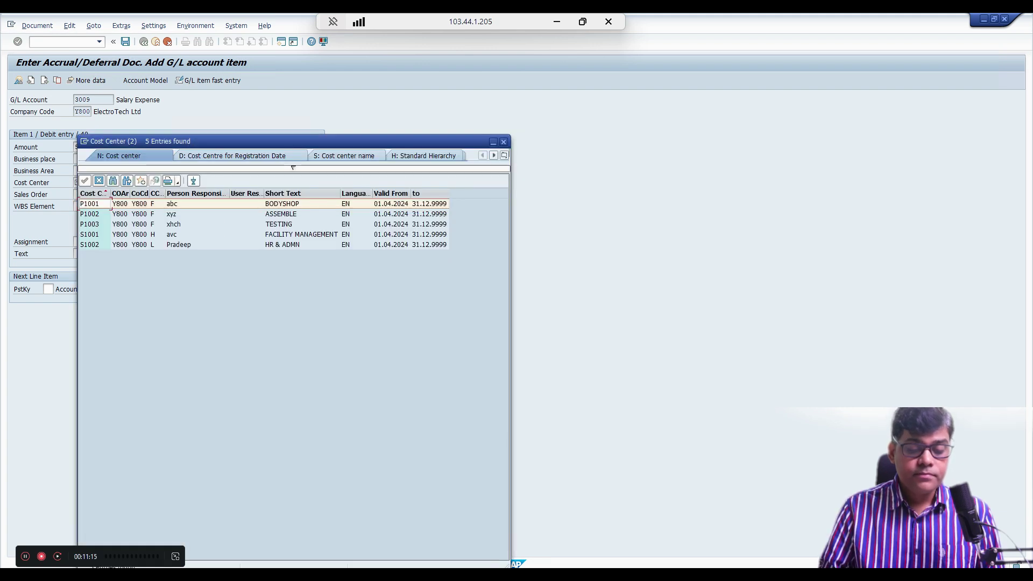
double_click(283, 245)
Add the next line item with posting key 50 and Accrued Salary Exp account 5009, checking the code in the G/L account list
key("ctrl+Tab")
type("50")
key("Tab")
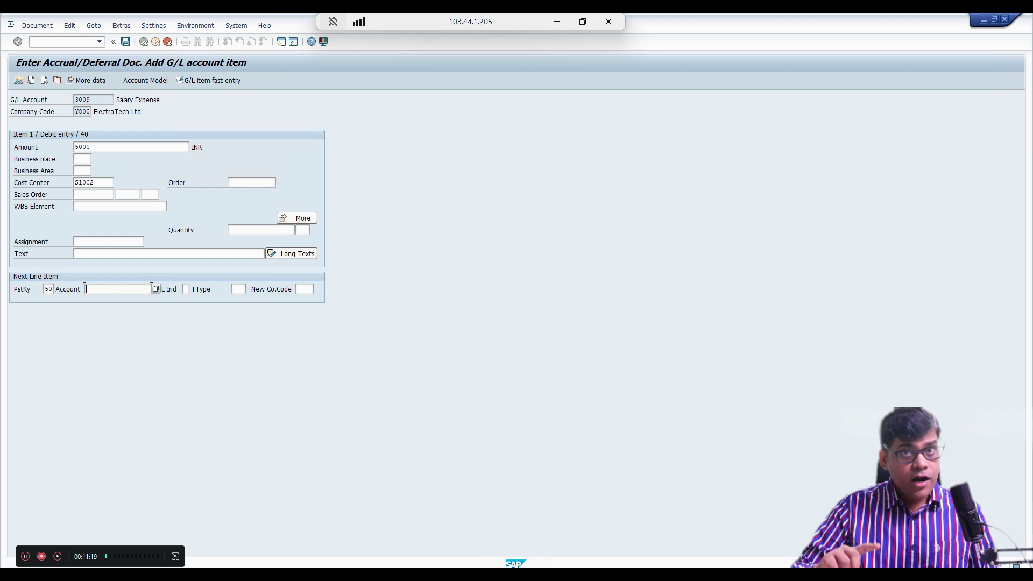
key("alt+Tab")
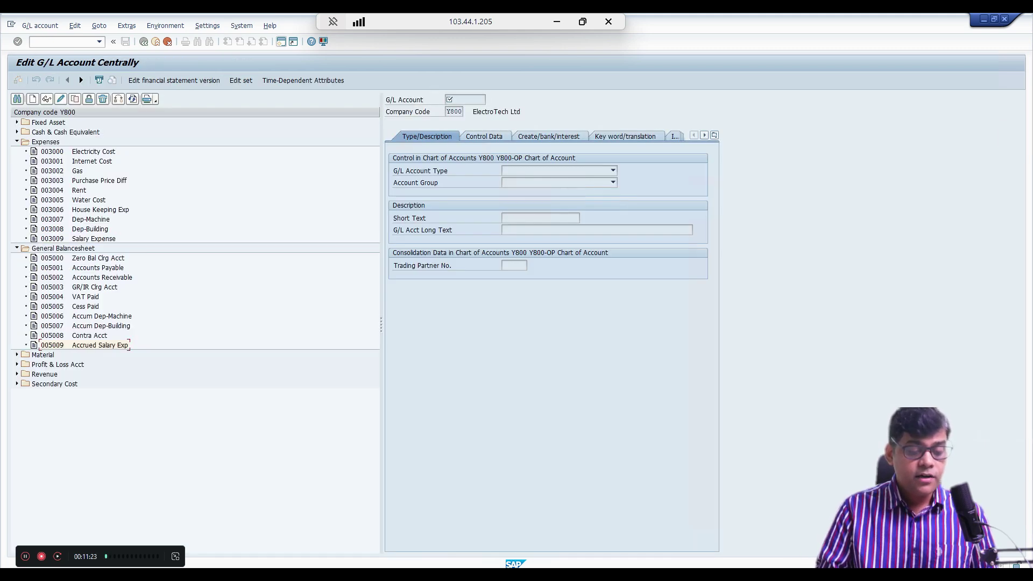
key("alt+Tab")
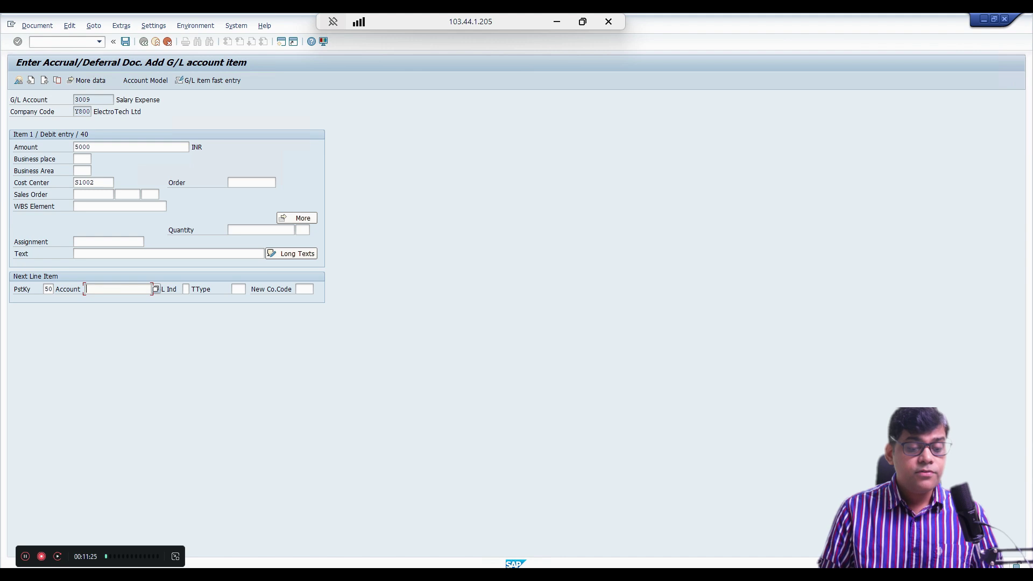
type("5009")
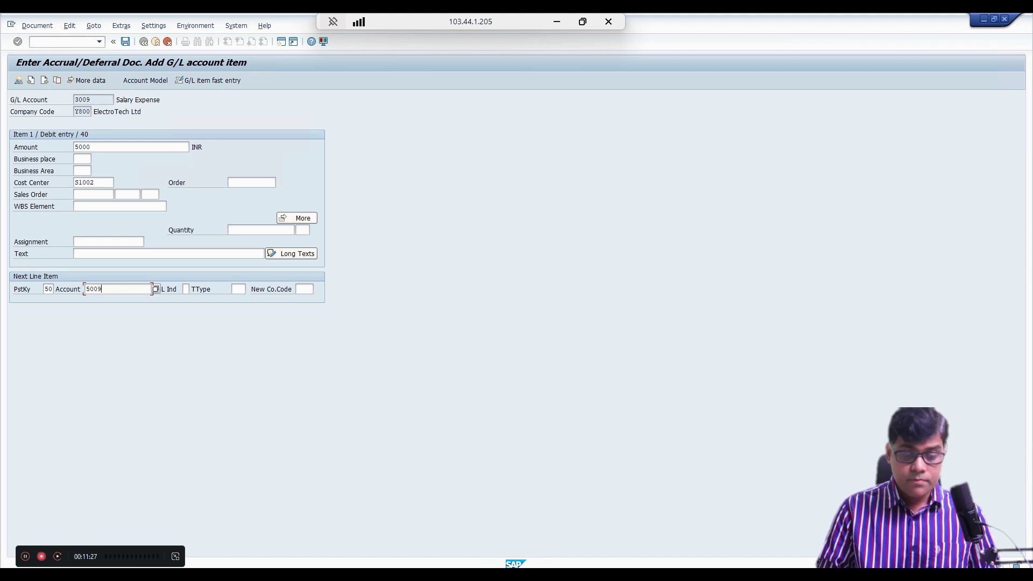
key("Return")
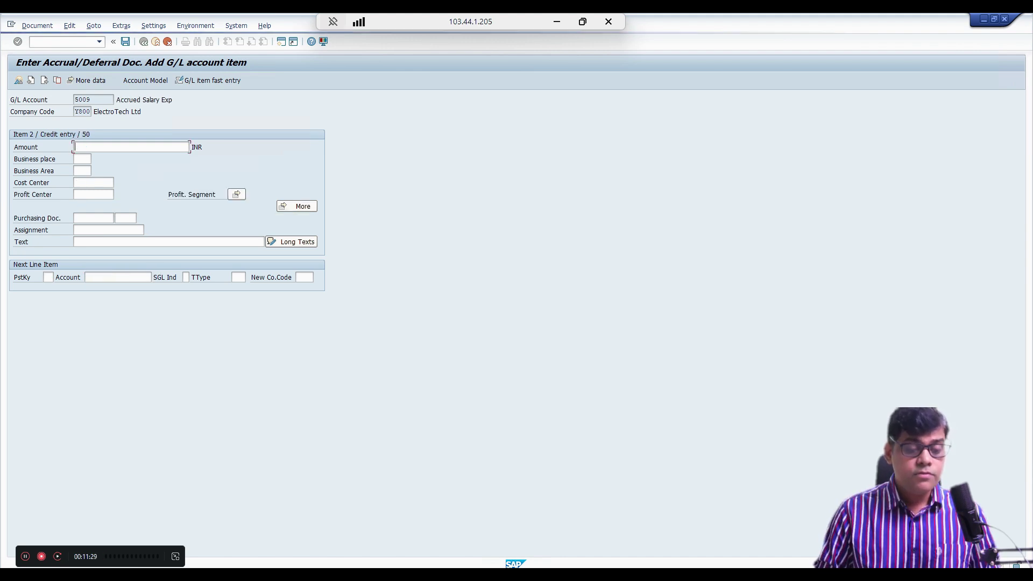
Enter 5000 as the credit item's amount and post the accrual document
type("5000")
key("Return")
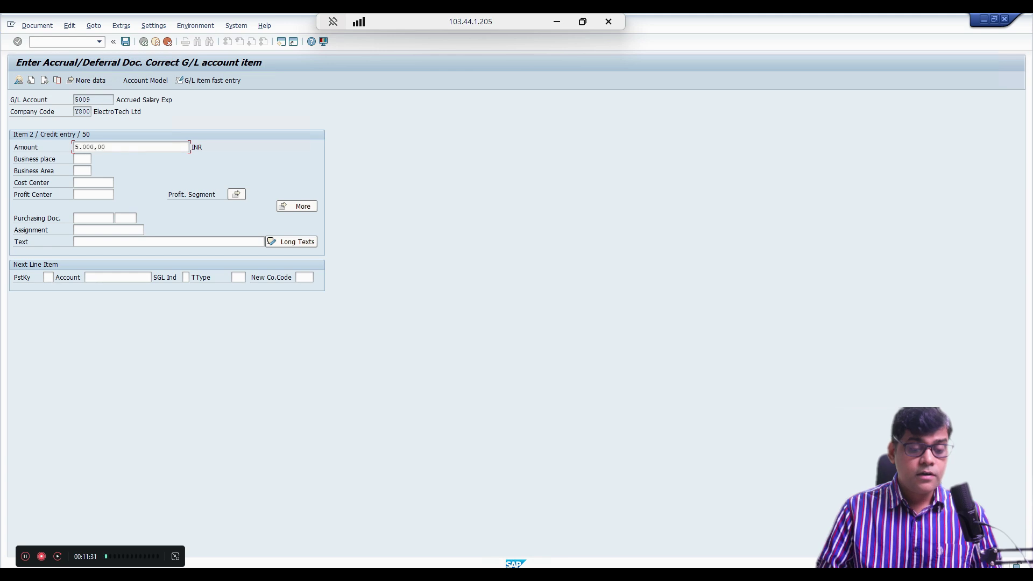
left_click(125, 42)
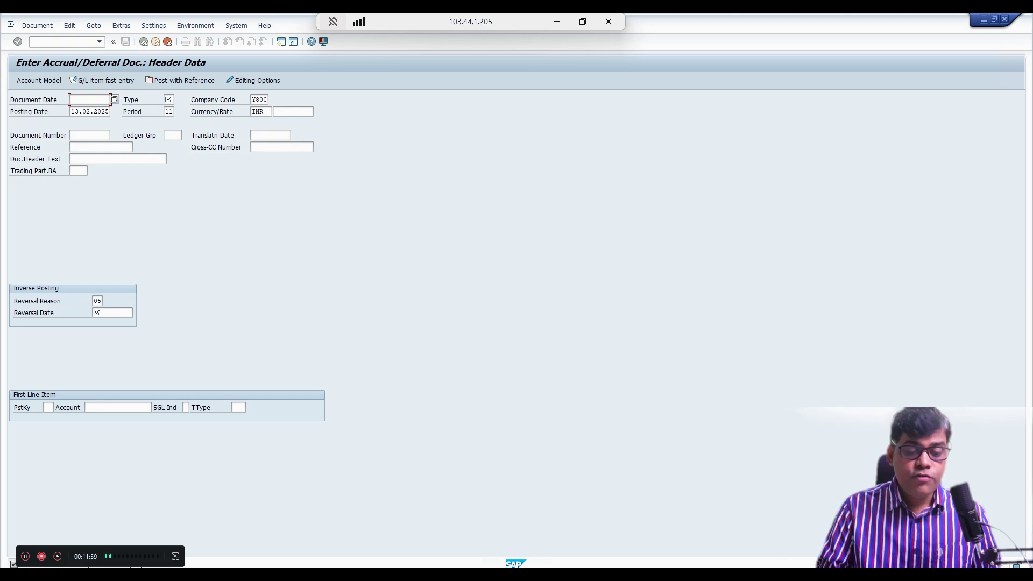
Open transaction FBL3N, G/L Account Line Item Display, in a new session
left_click(281, 41)
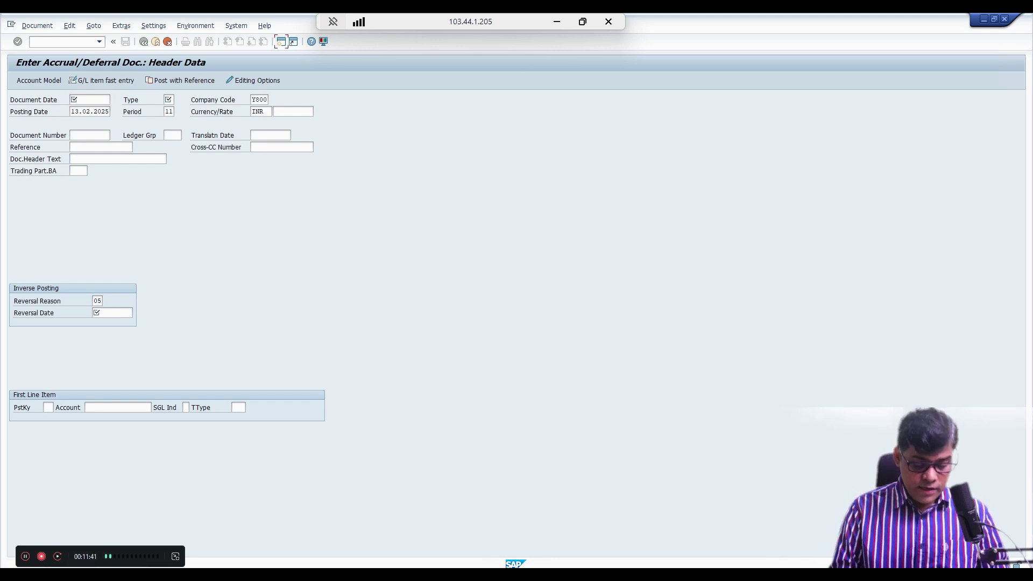
type("FBL3N")
key("Return")
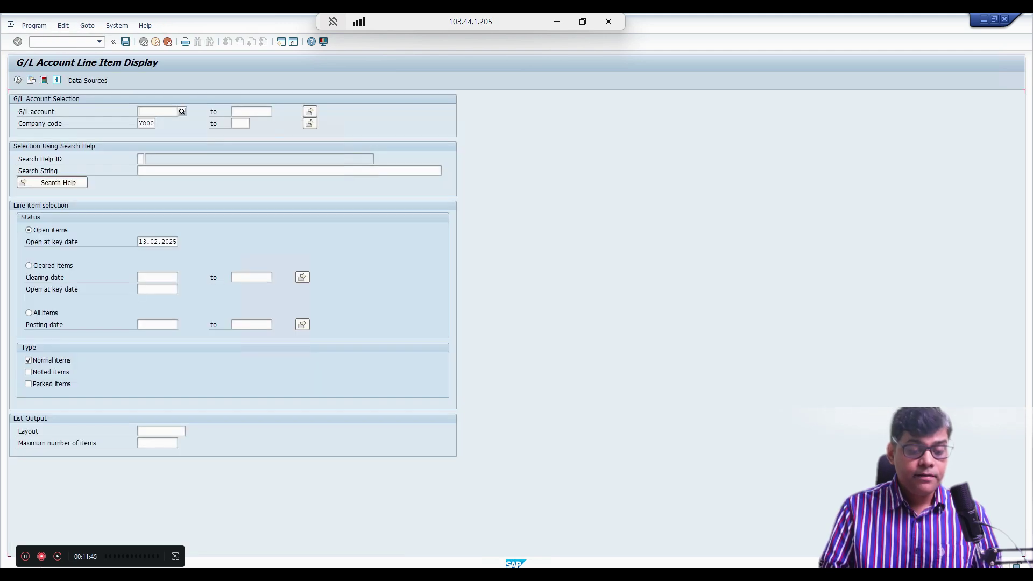
Run the line item report for all items with posting dates from 31.01.2025 to 31.01.2025
left_click(29, 313)
left_click(157, 325)
left_click(183, 325)
key("F4")
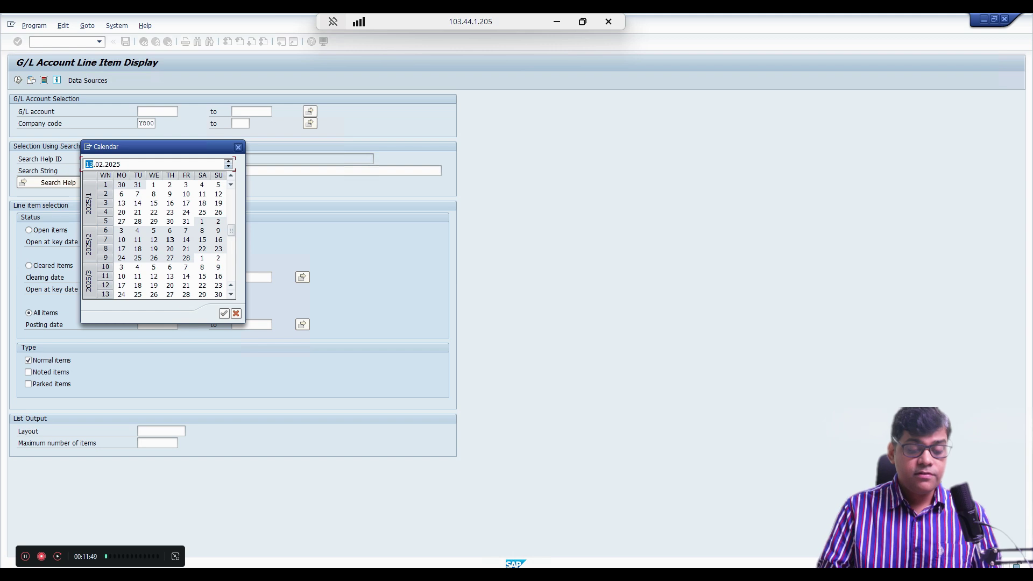
double_click(185, 221)
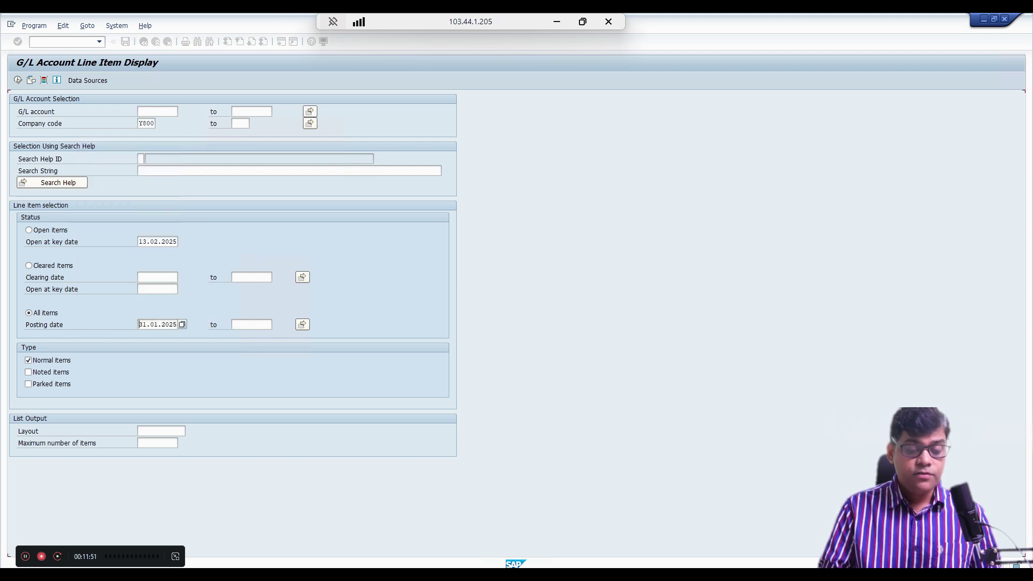
key("Tab")
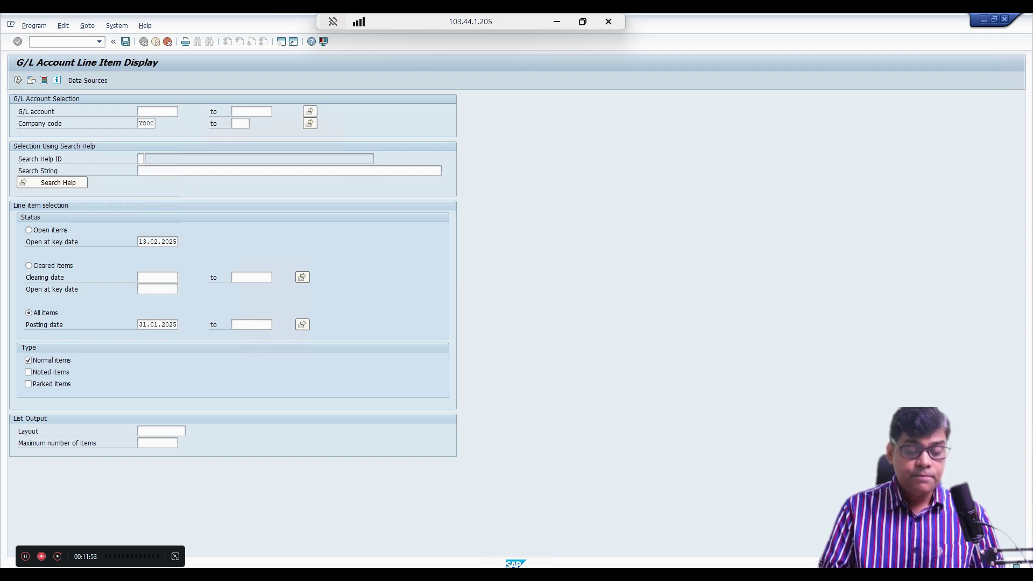
key("F4")
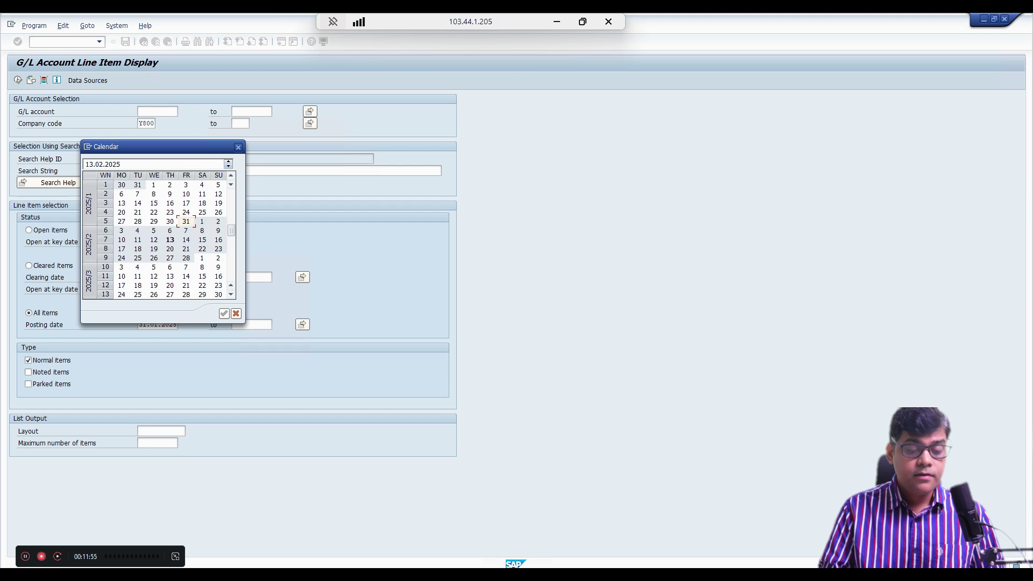
double_click(185, 221)
key("F8")
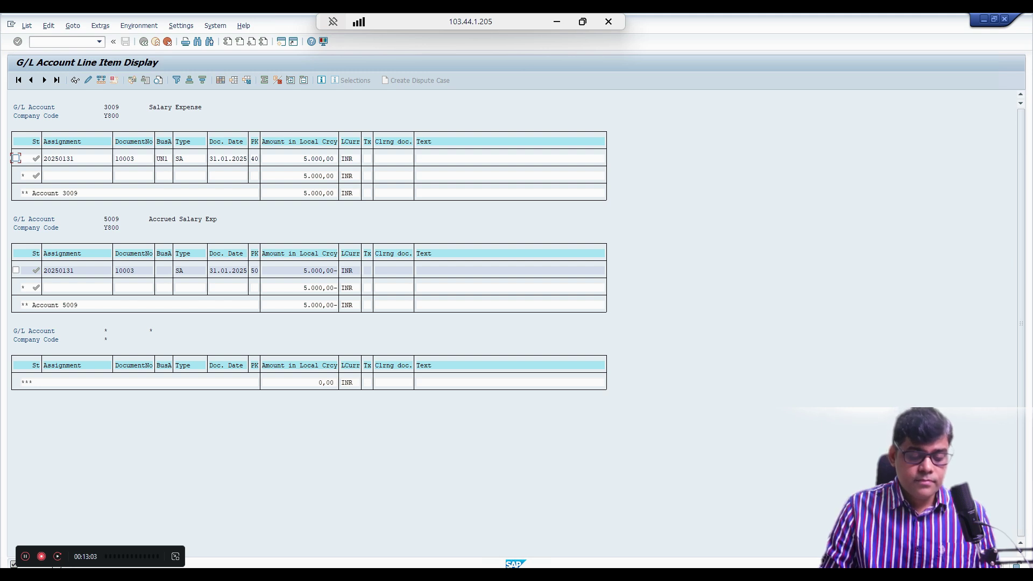
Return to the accrual document entry session and open transaction F.81, Reverse Accrual/Deferral Documents, in it
mouse_move(60, 566)
left_click(276, 530)
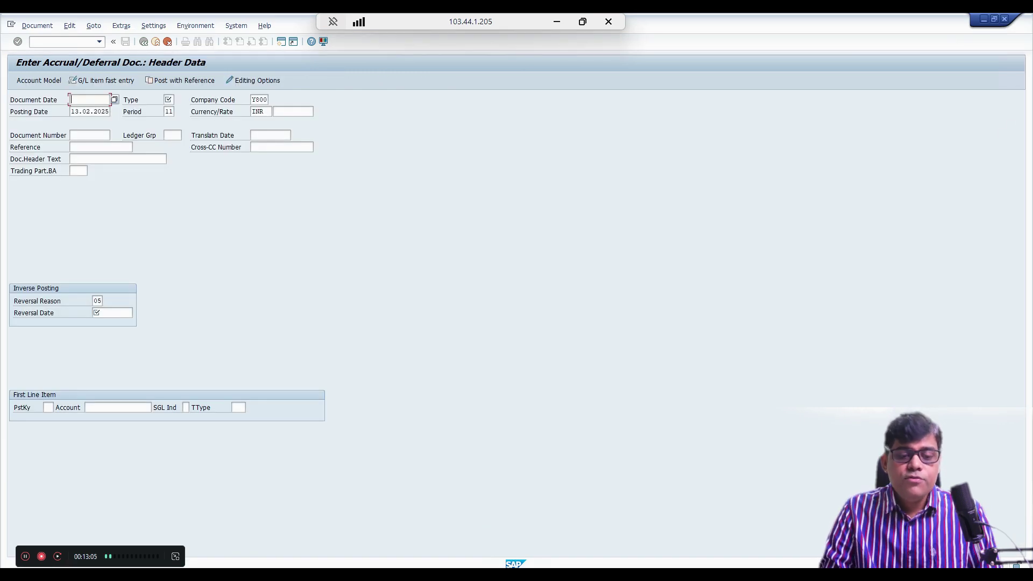
left_click(60, 42)
type("/NF.81")
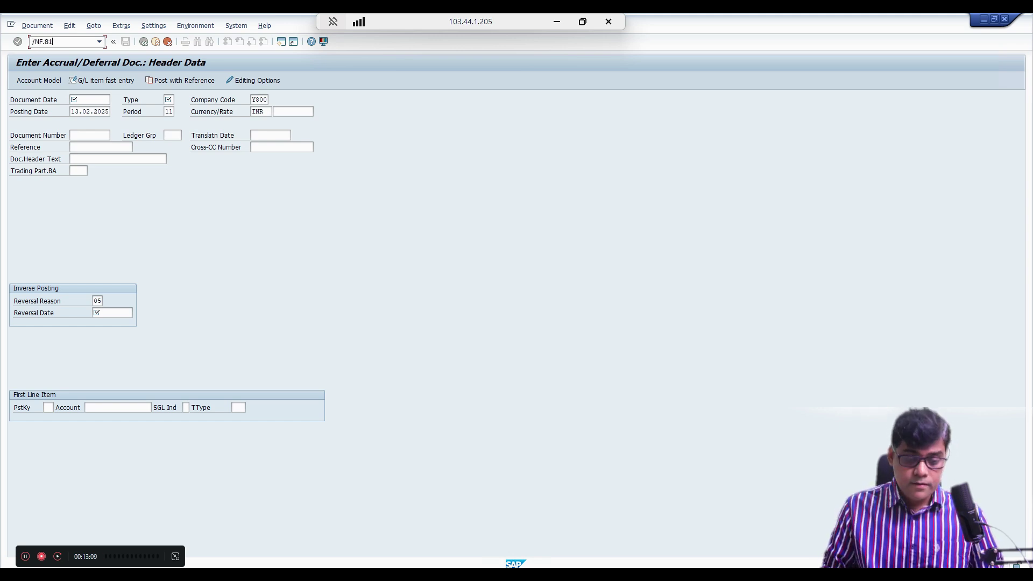
key("Return")
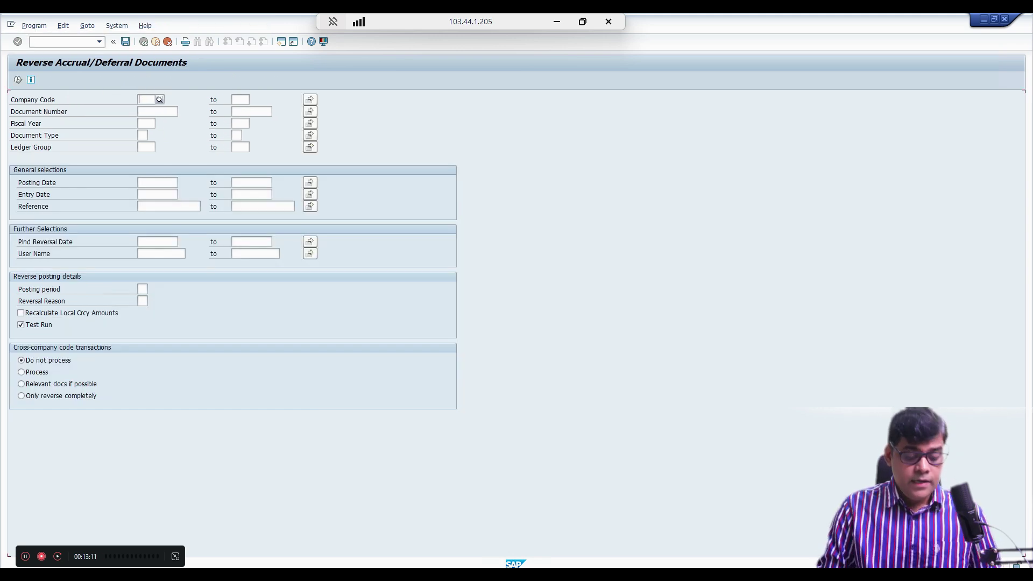
Execute a test run of the accrual reversal for company code Y800 and compare its log with the G/L line items
type("Y800")
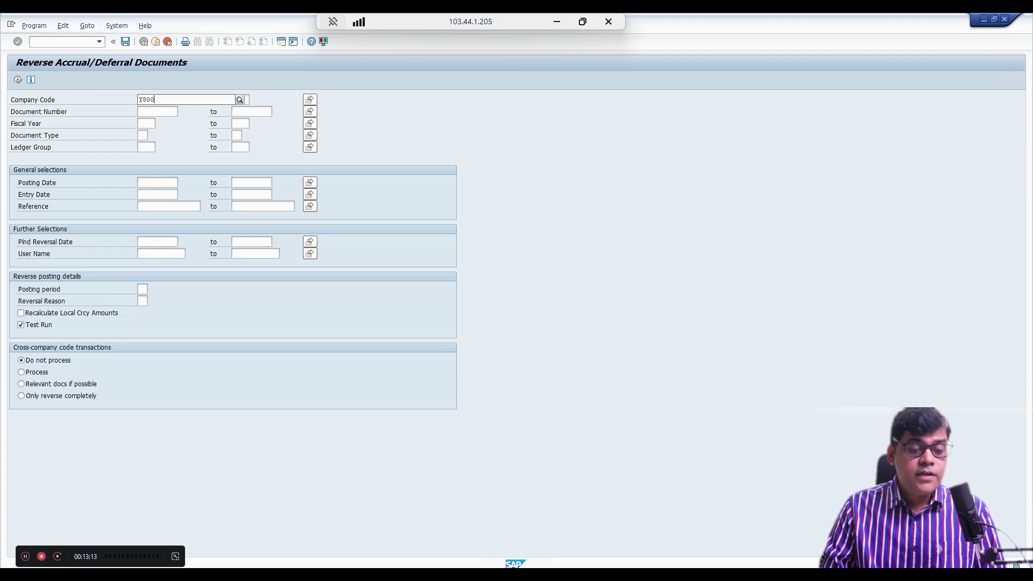
key("Down")
key("Return")
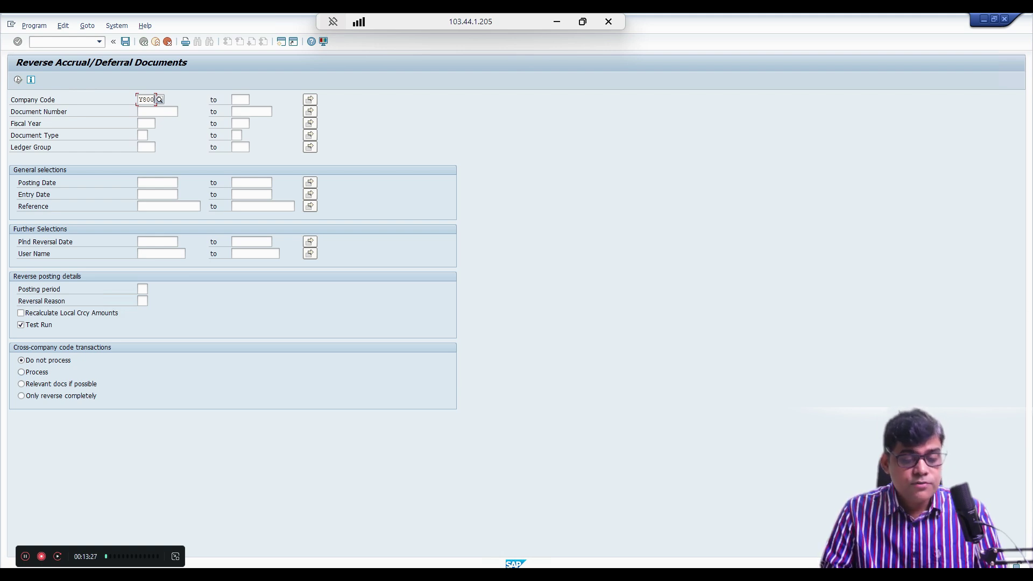
left_click(18, 80)
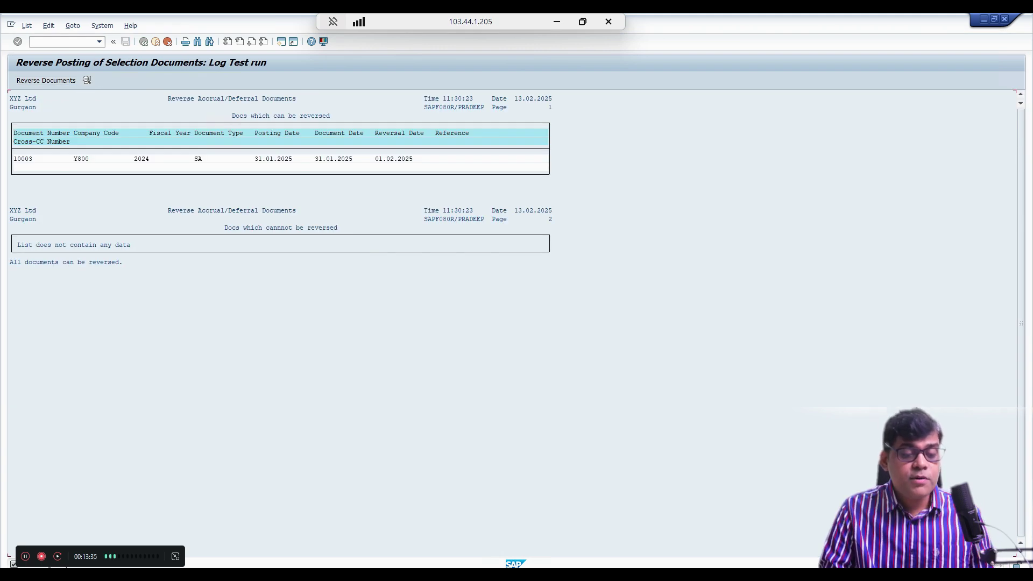
key("alt+Tab")
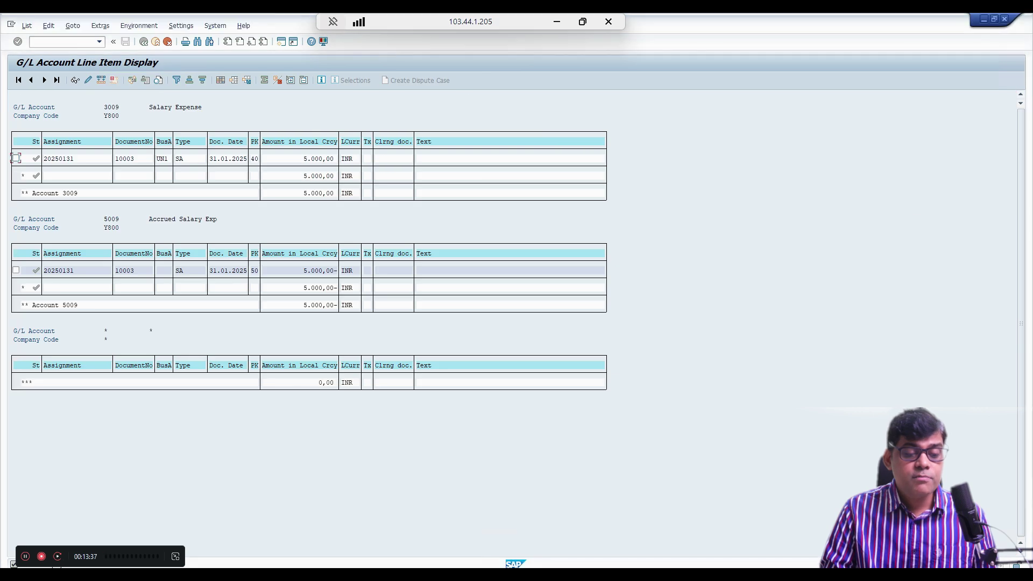
key("alt+Tab")
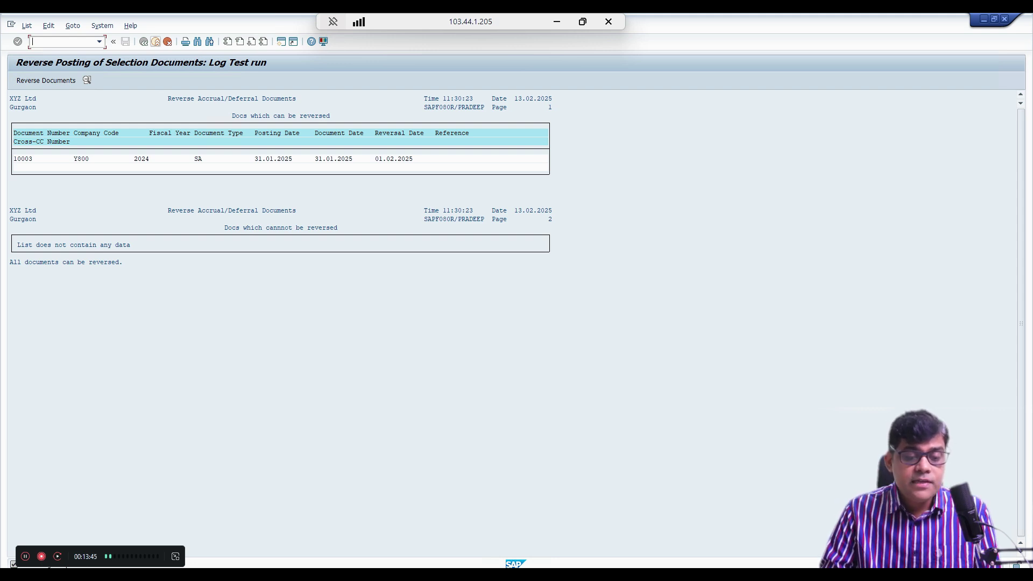
Turn off the Test Run option and execute the actual accrual reversal for company code Y800
left_click(143, 41)
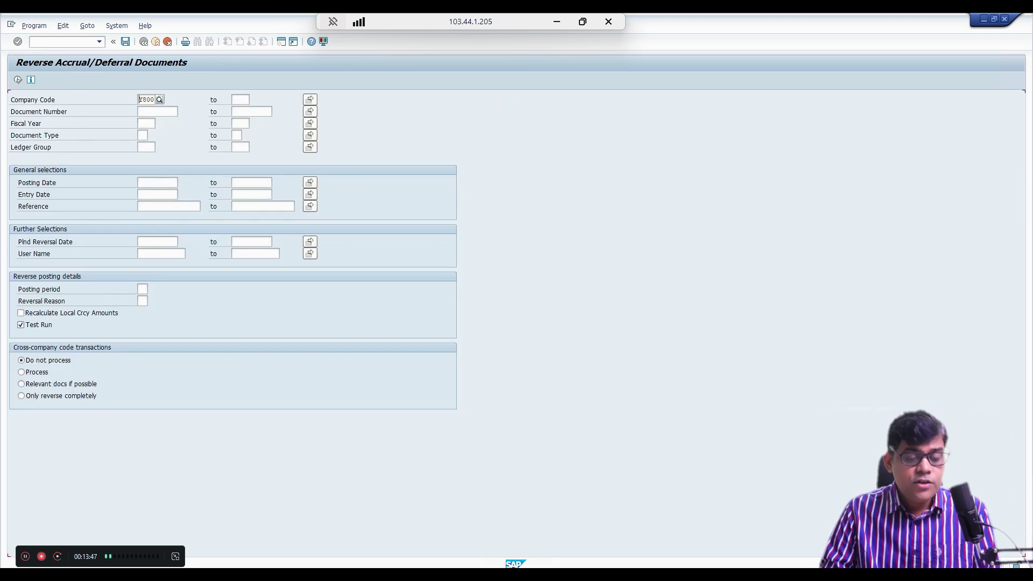
left_click(20, 325)
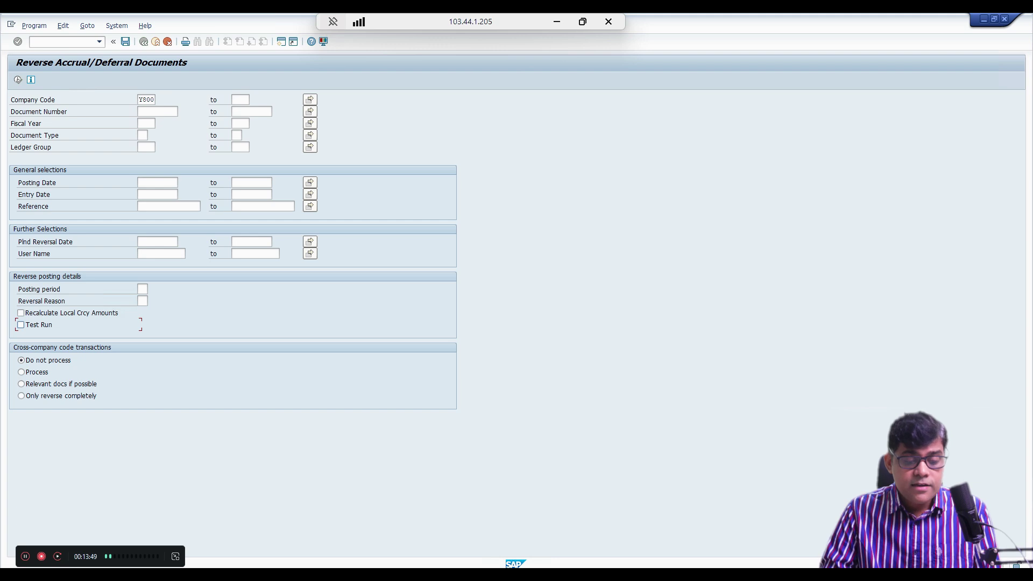
left_click(18, 80)
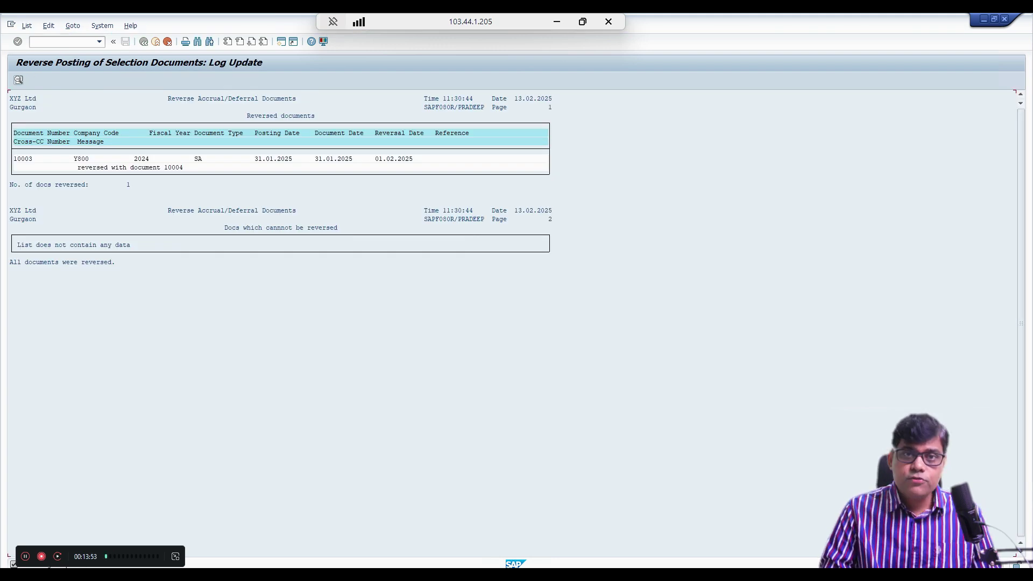
Rerun the G/L line item report with the posting date range's end set to 01.02.2025
key("alt+Tab")
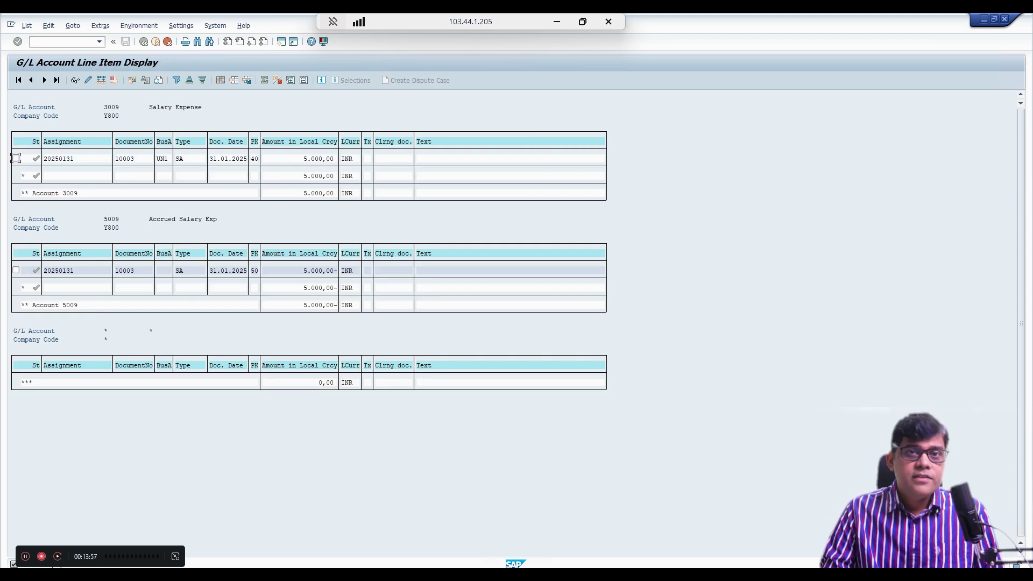
key("F3")
left_click(253, 325)
left_click(276, 324)
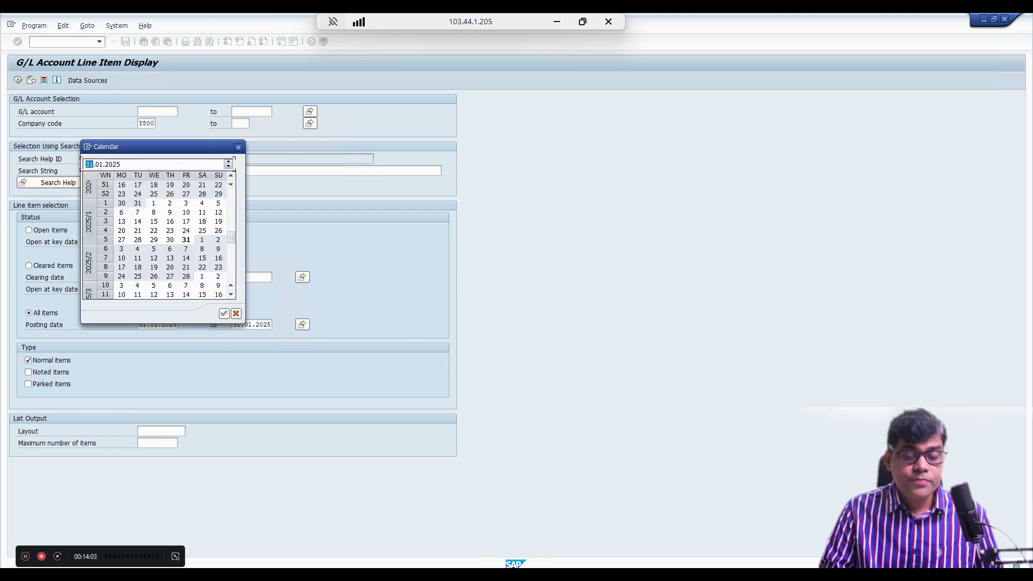
double_click(201, 239)
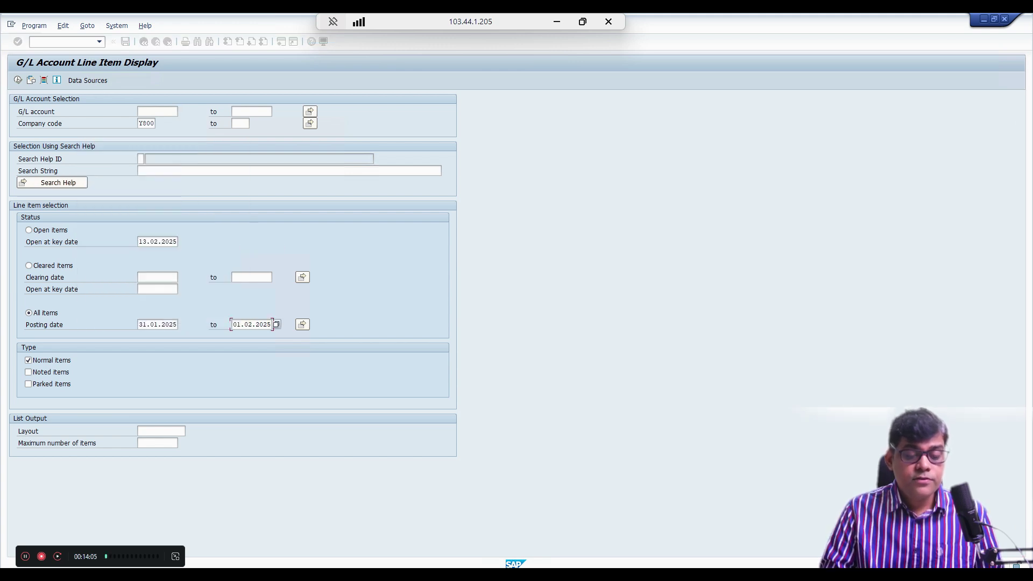
left_click(18, 79)
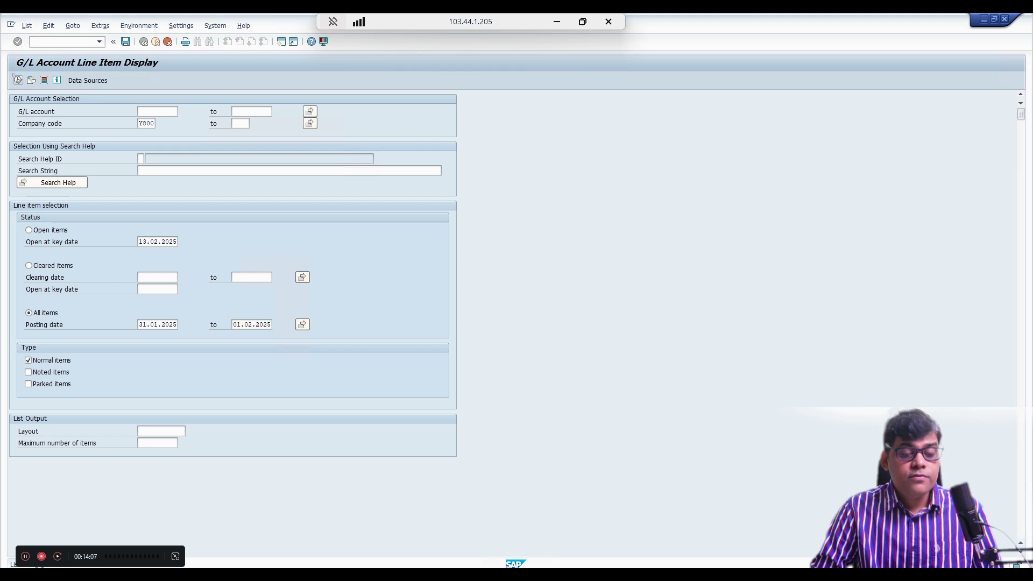